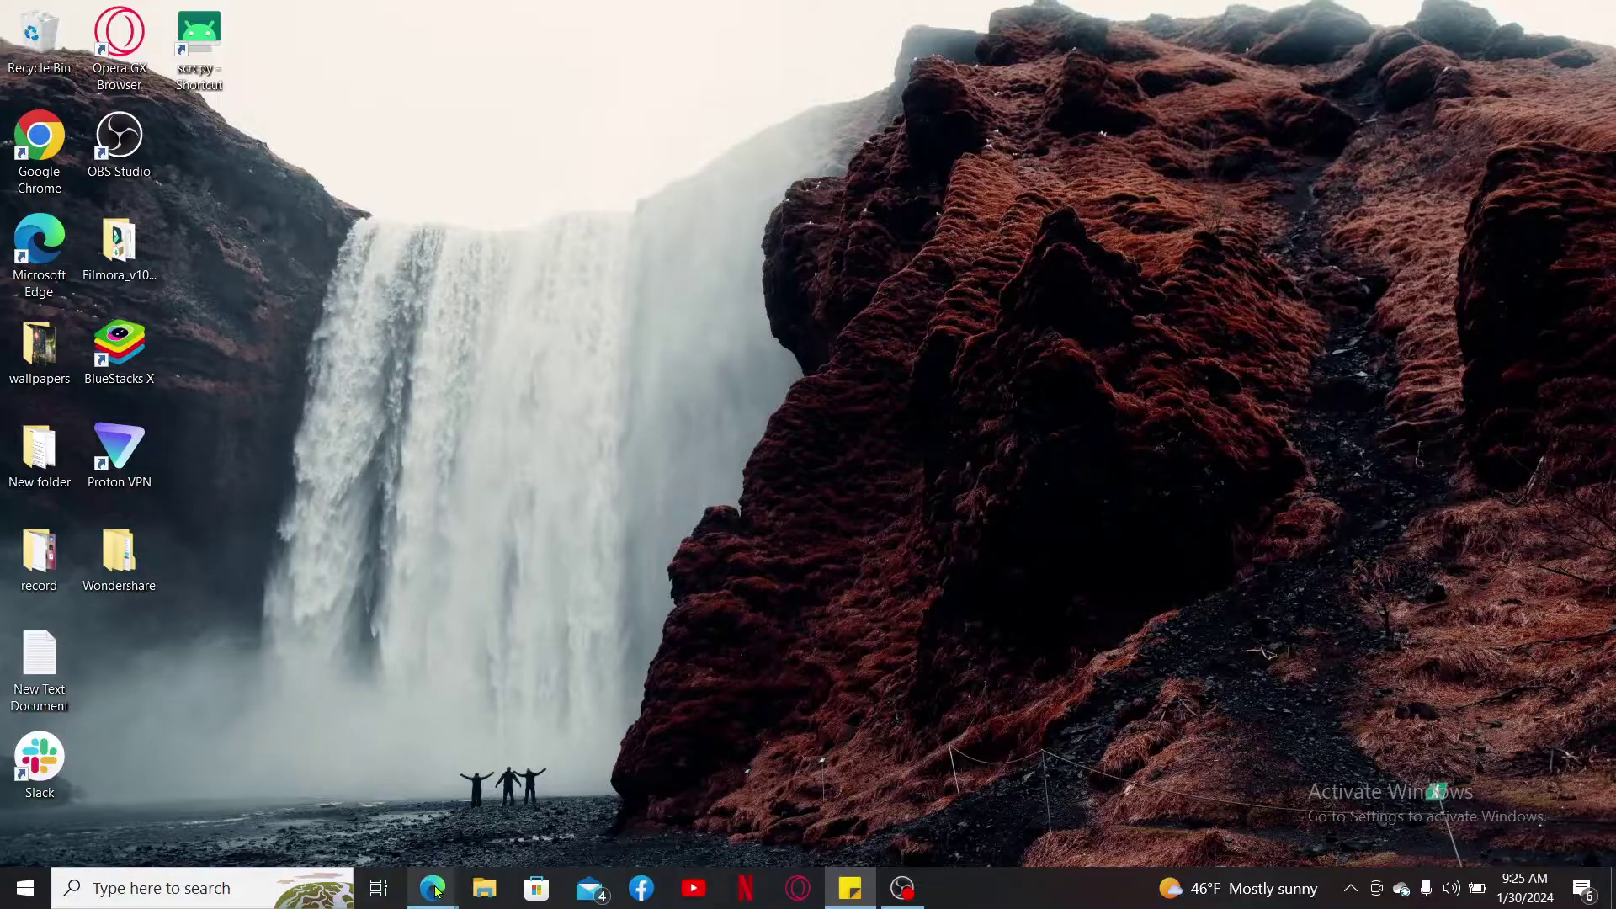
Bring Edge back on screen and load the Cash App homepage at cash.app
{"action": "mouse_move", "coordinate": [432, 887]}
{"action": "left_click", "coordinate": [569, 836]}
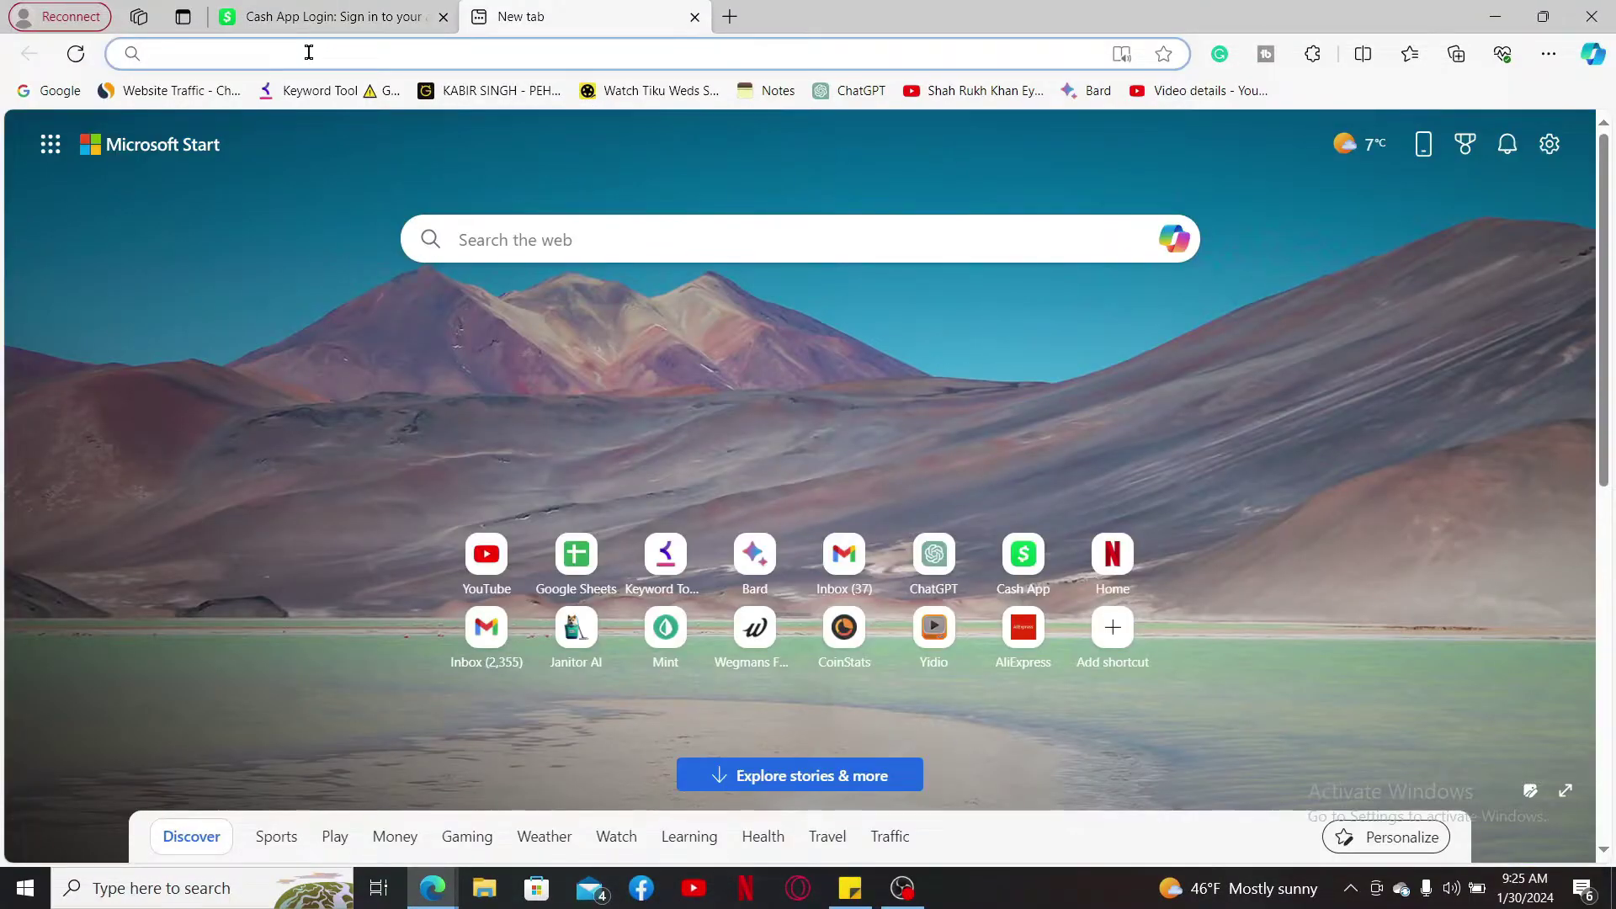
{"action": "type", "text": "cash.app"}
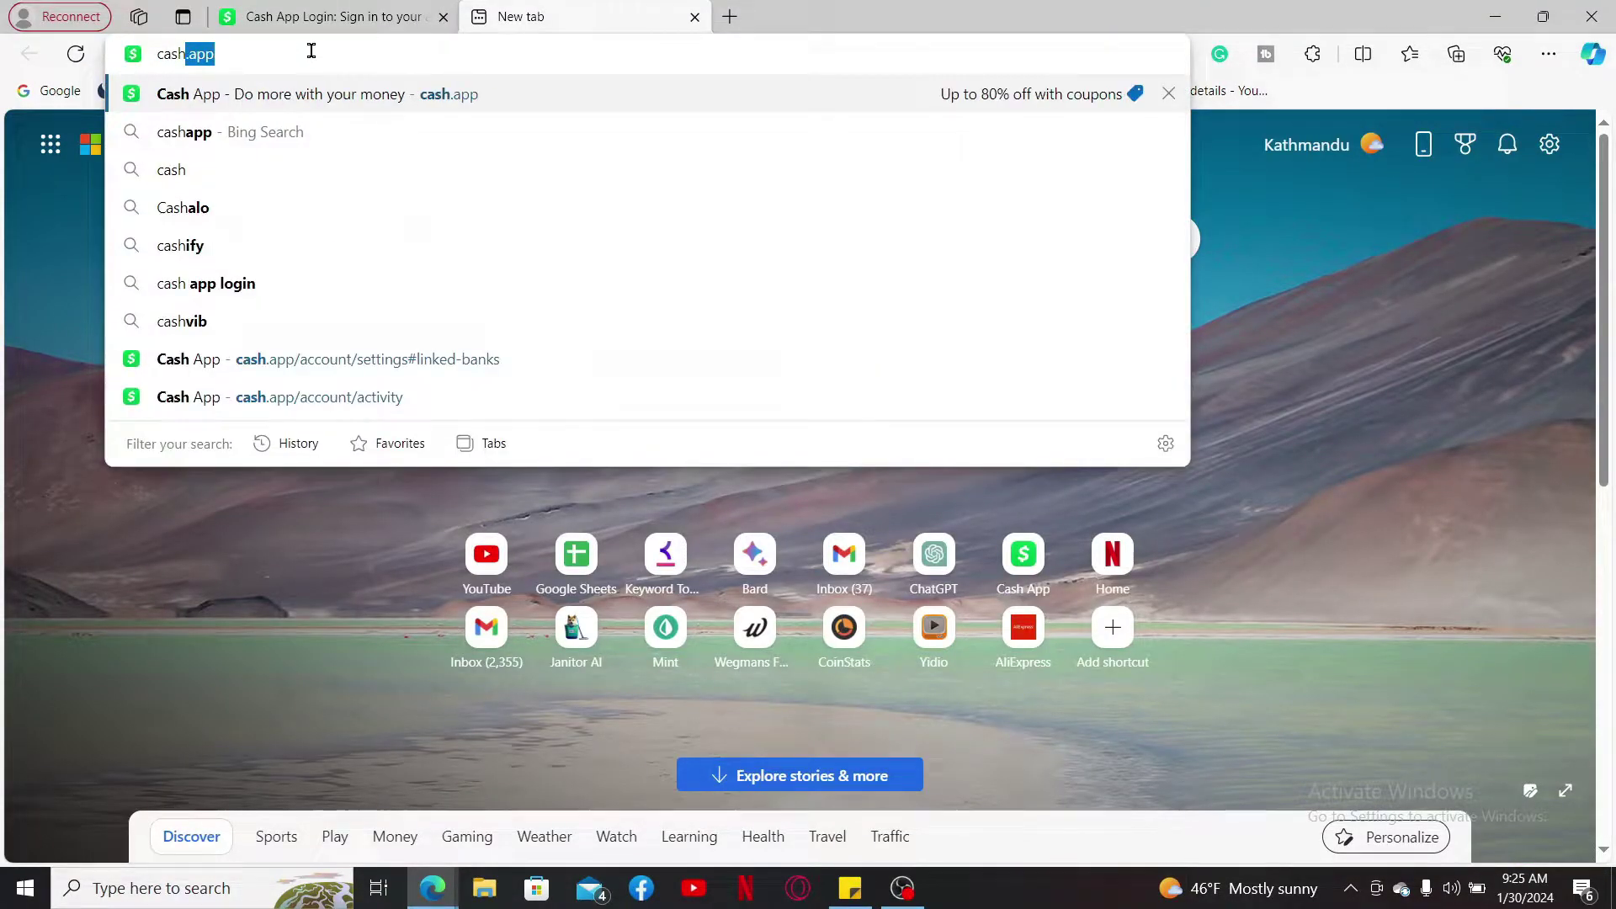
{"action": "key", "text": "Return"}
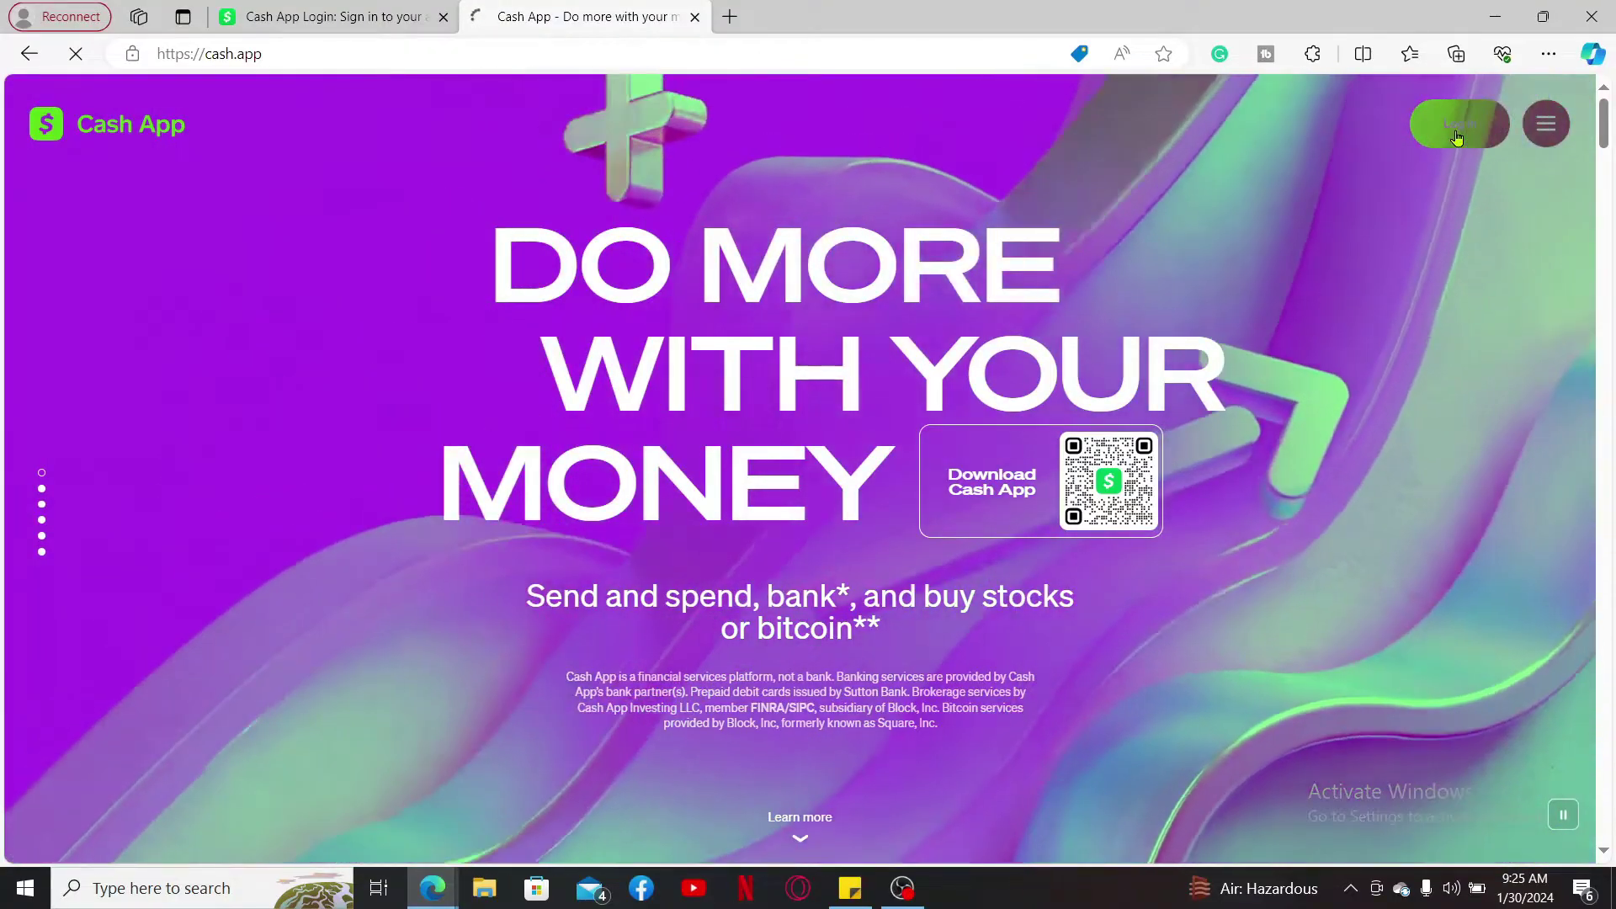
Log in with the autofilled saved email address and request an email login code
{"action": "left_click", "coordinate": [1455, 137]}
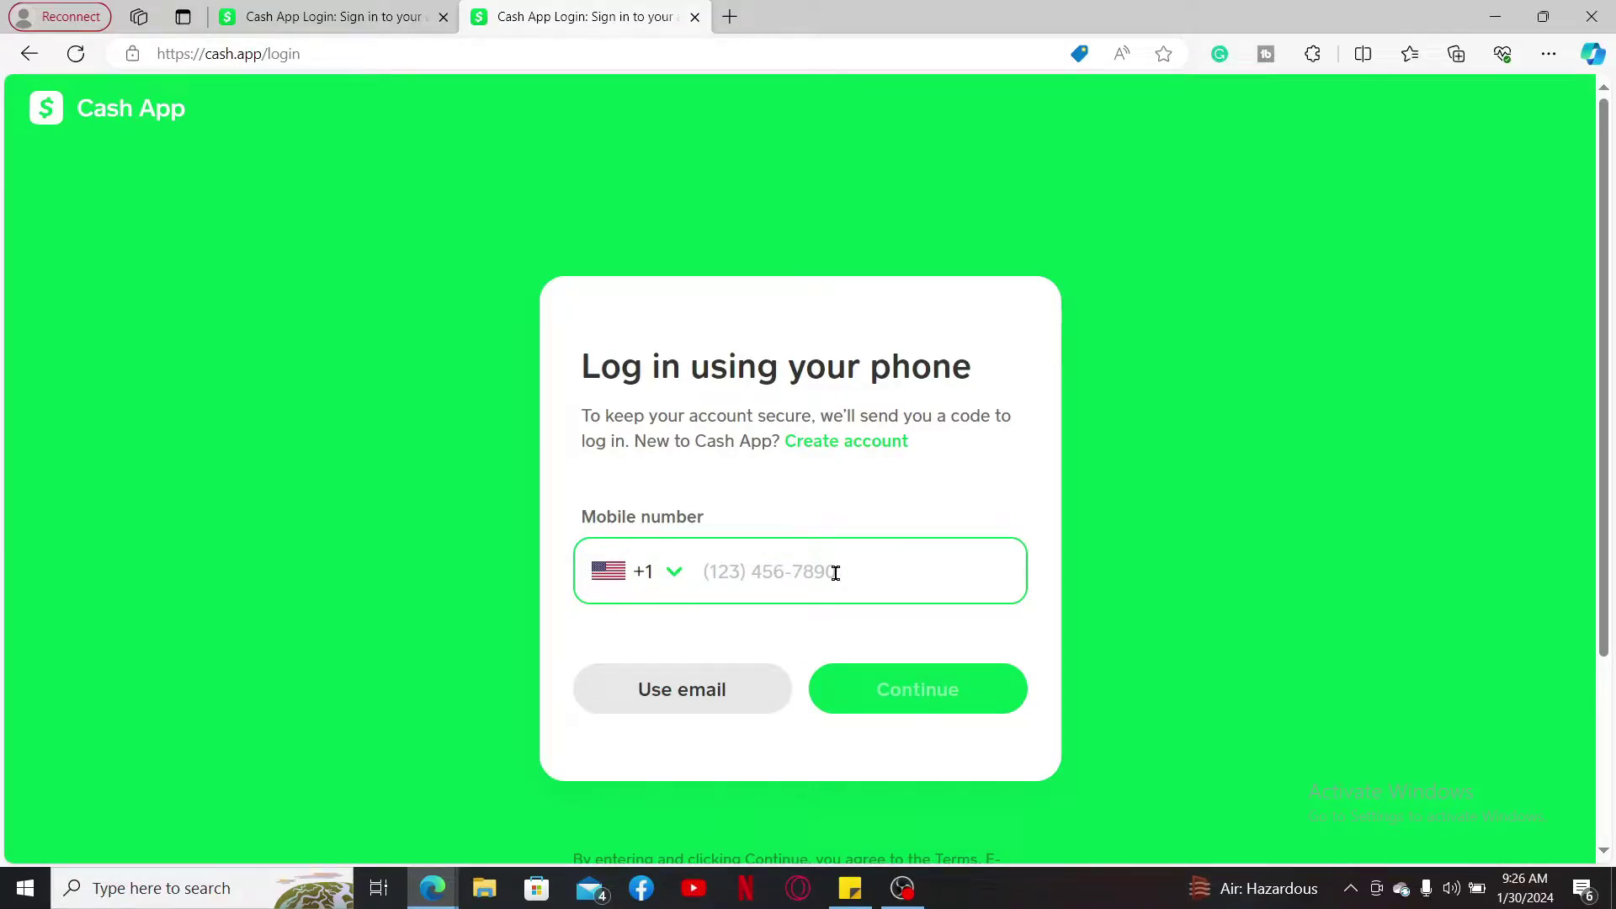
{"action": "left_click", "coordinate": [692, 688]}
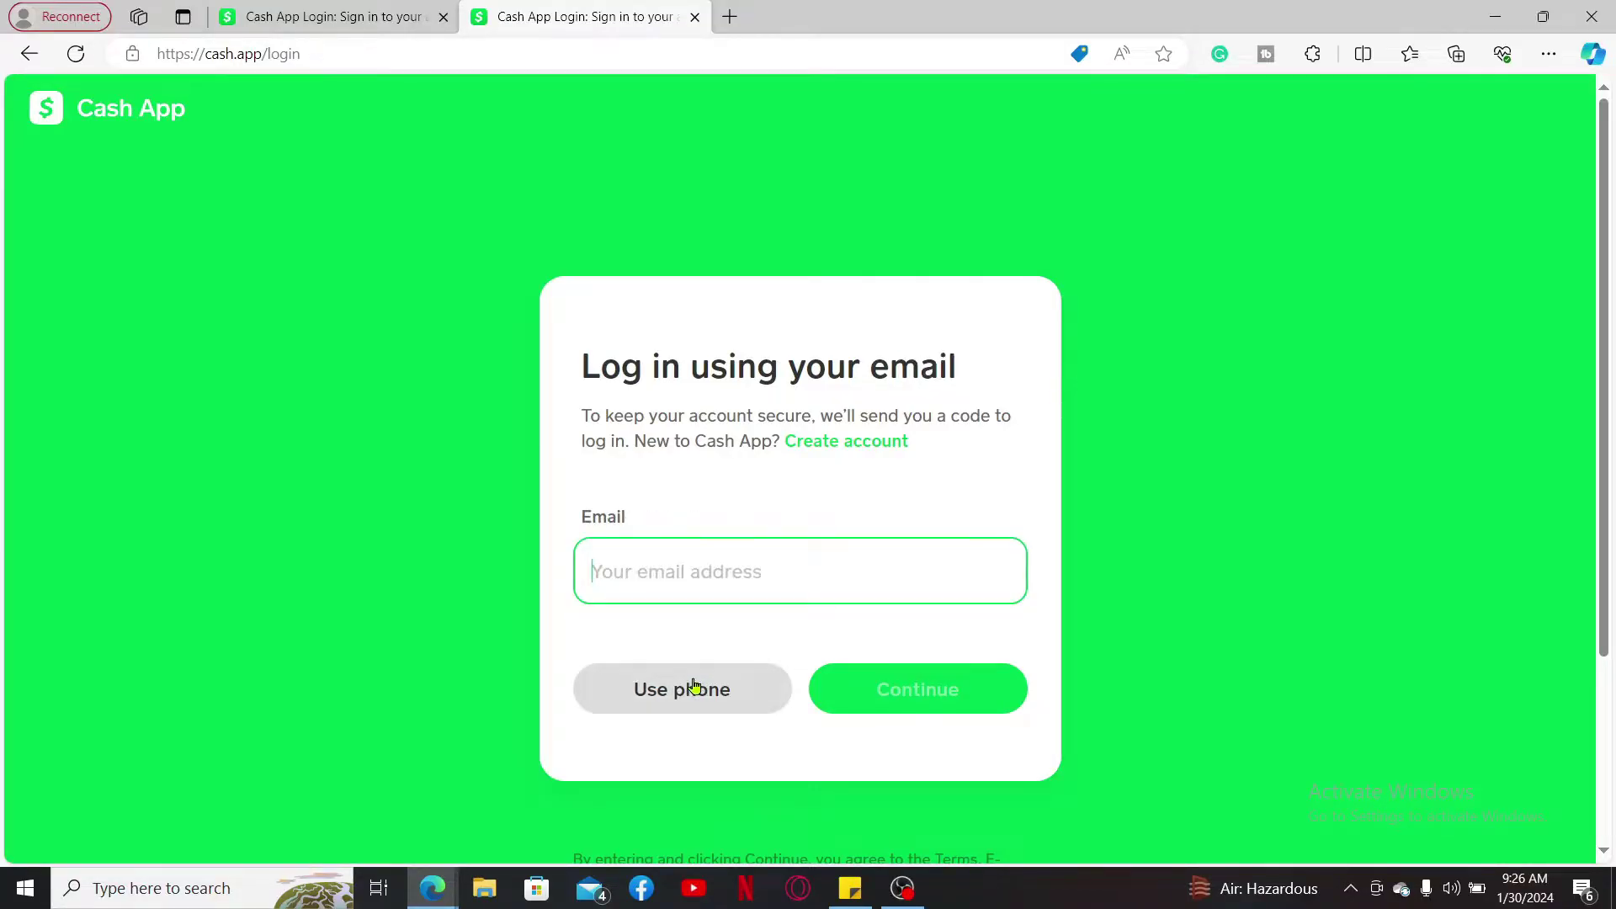
{"action": "left_click", "coordinate": [668, 575]}
{"action": "left_click", "coordinate": [682, 263]}
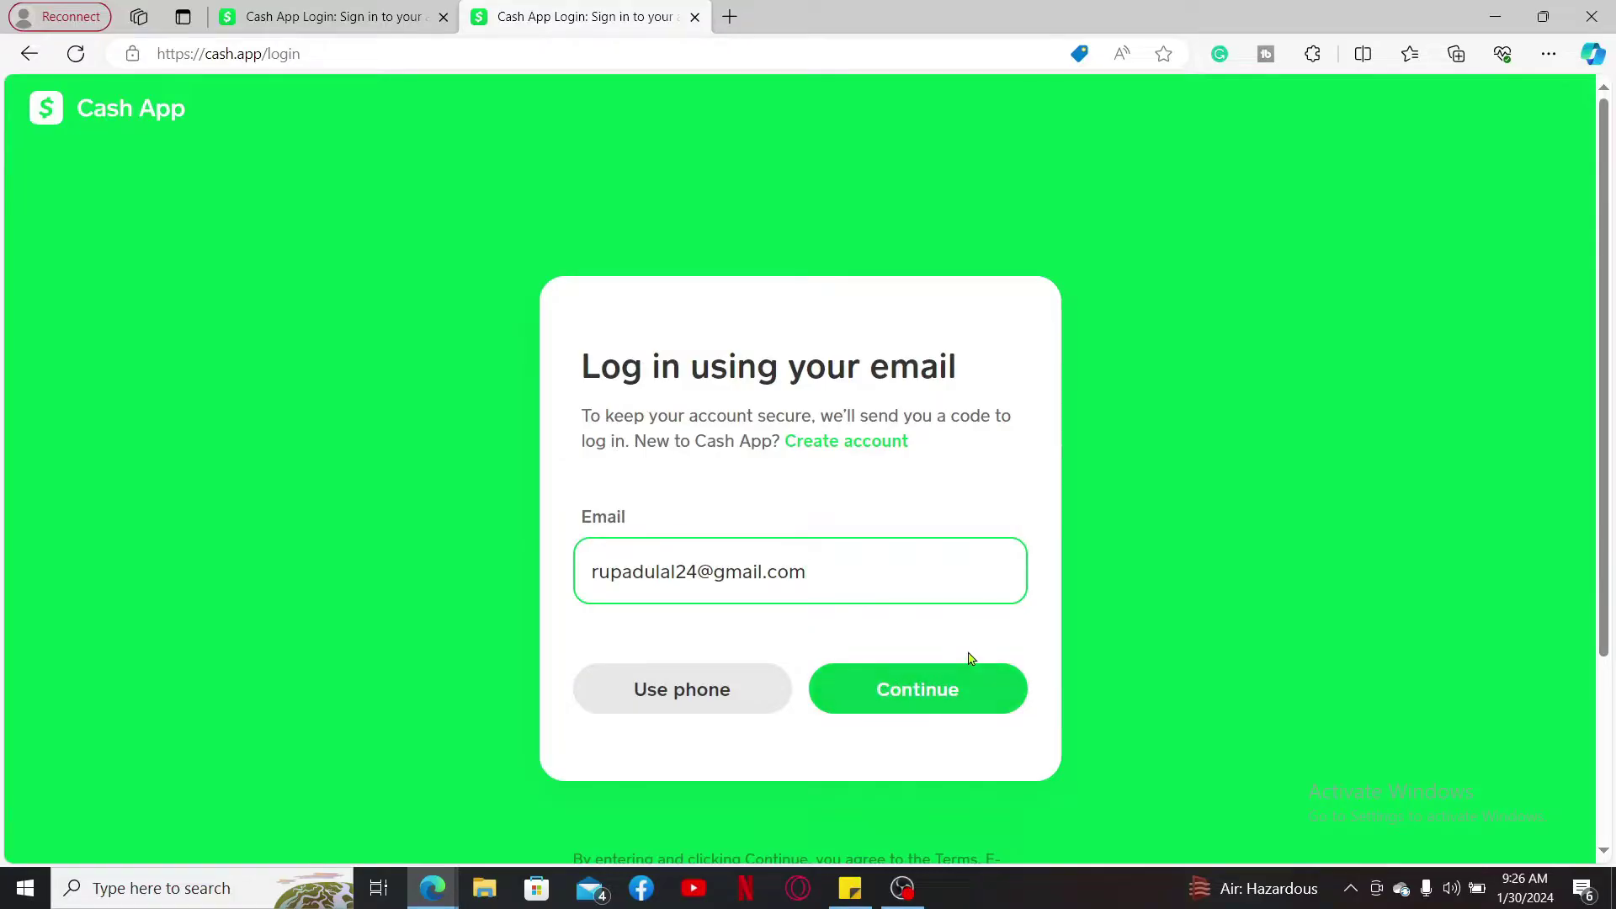
{"action": "left_click", "coordinate": [928, 690]}
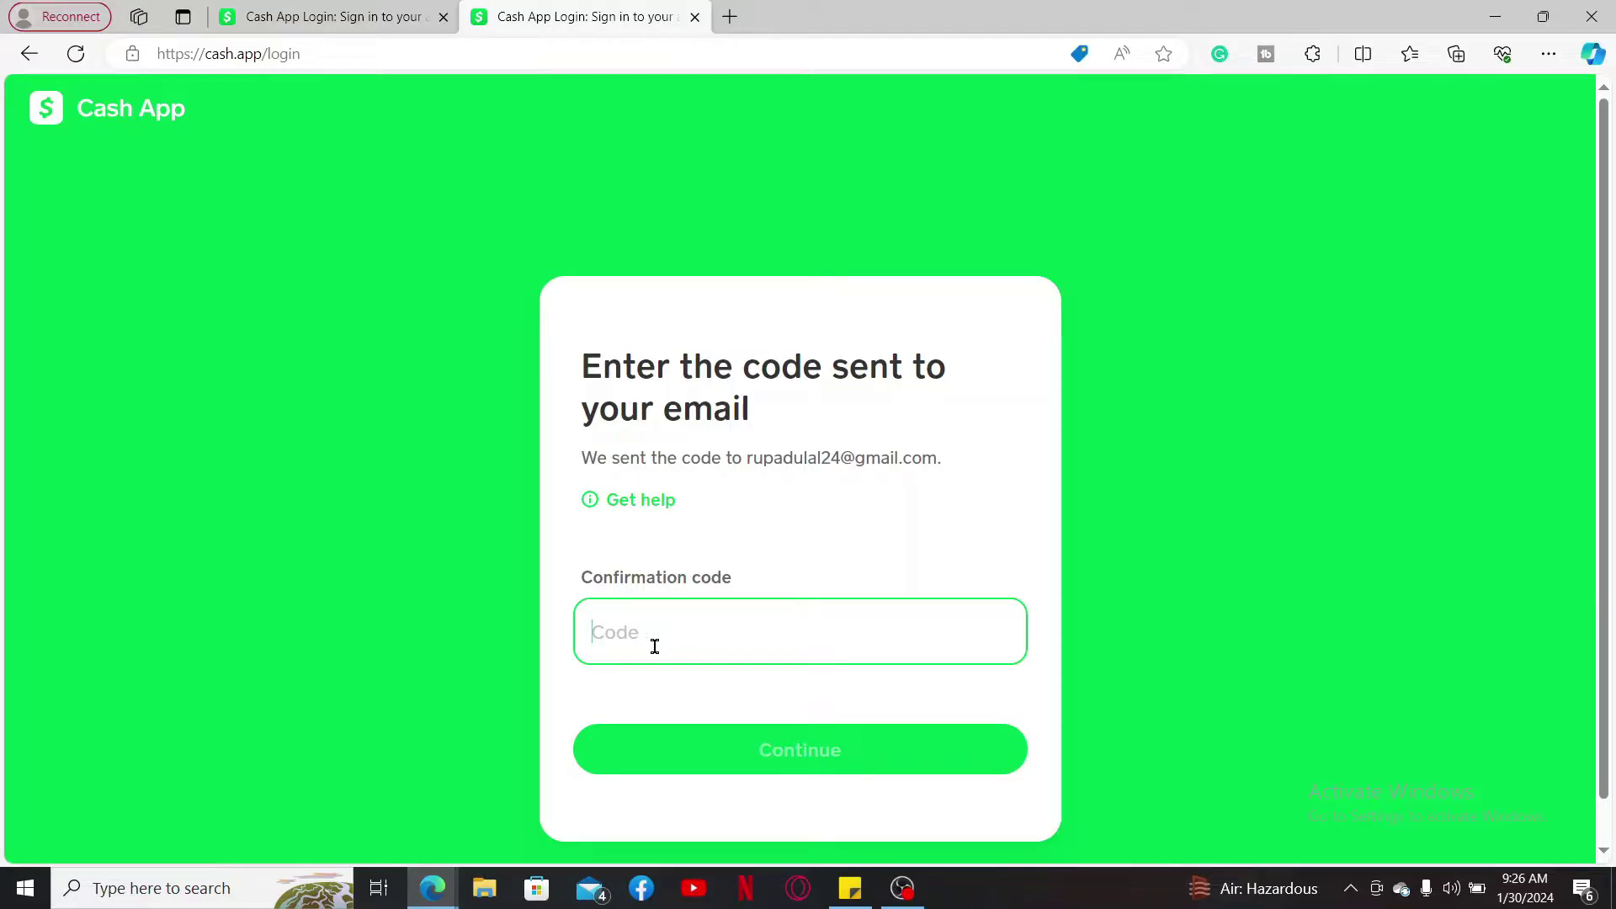
Paste and submit the emailed confirmation code, reaching the 'Welcome back' Cash PIN prompt
{"action": "key", "text": "ctrl+v"}
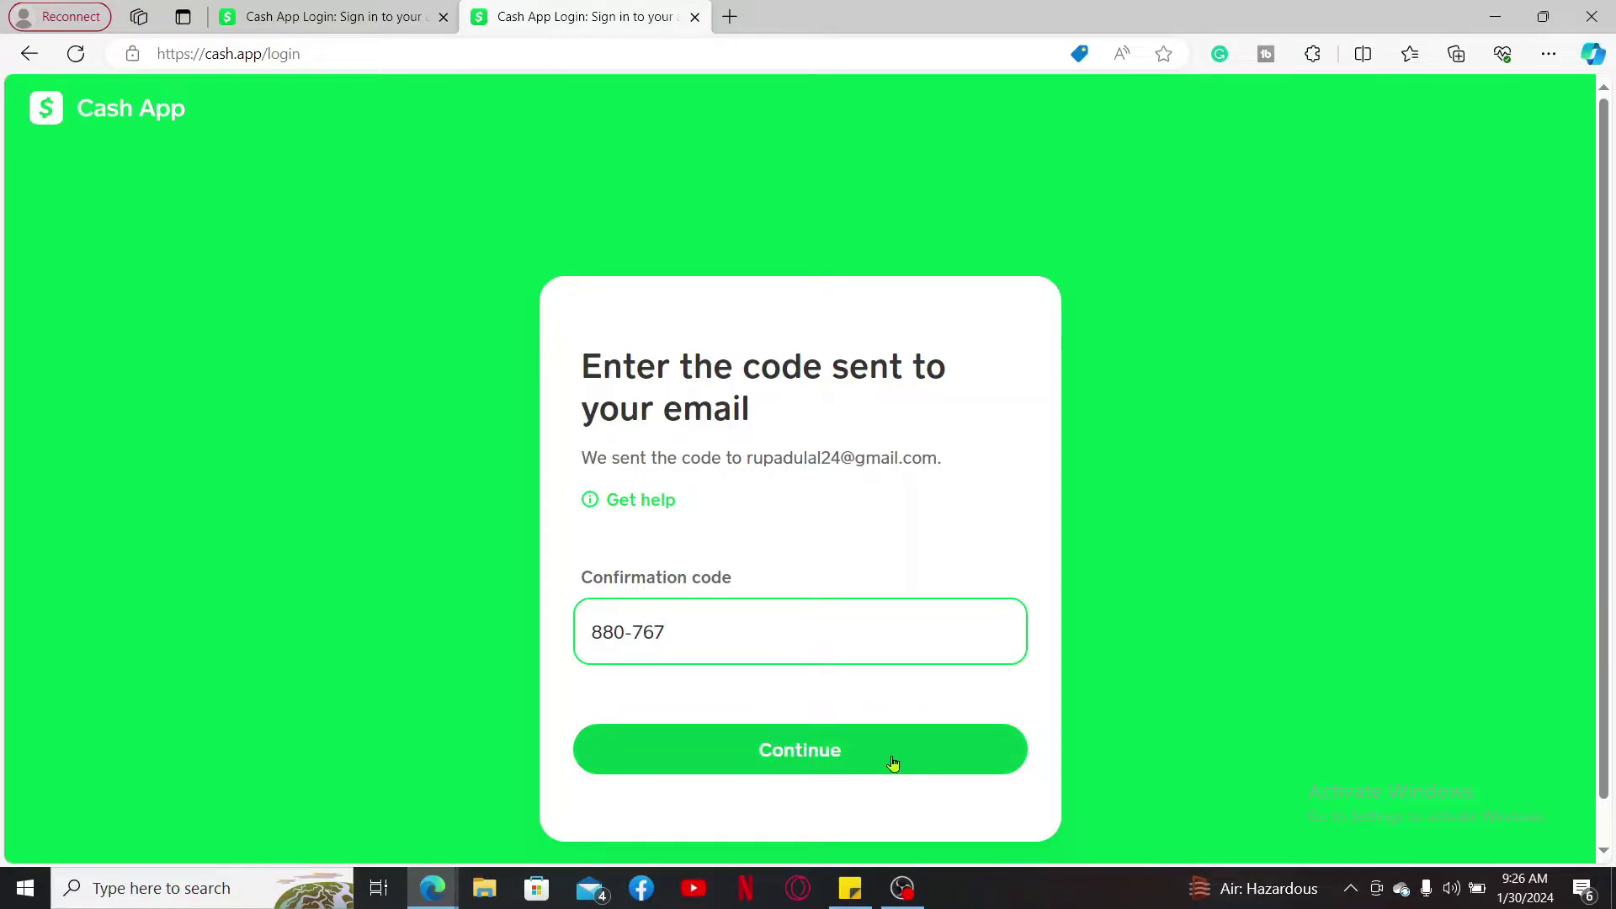
{"action": "left_click", "coordinate": [844, 762]}
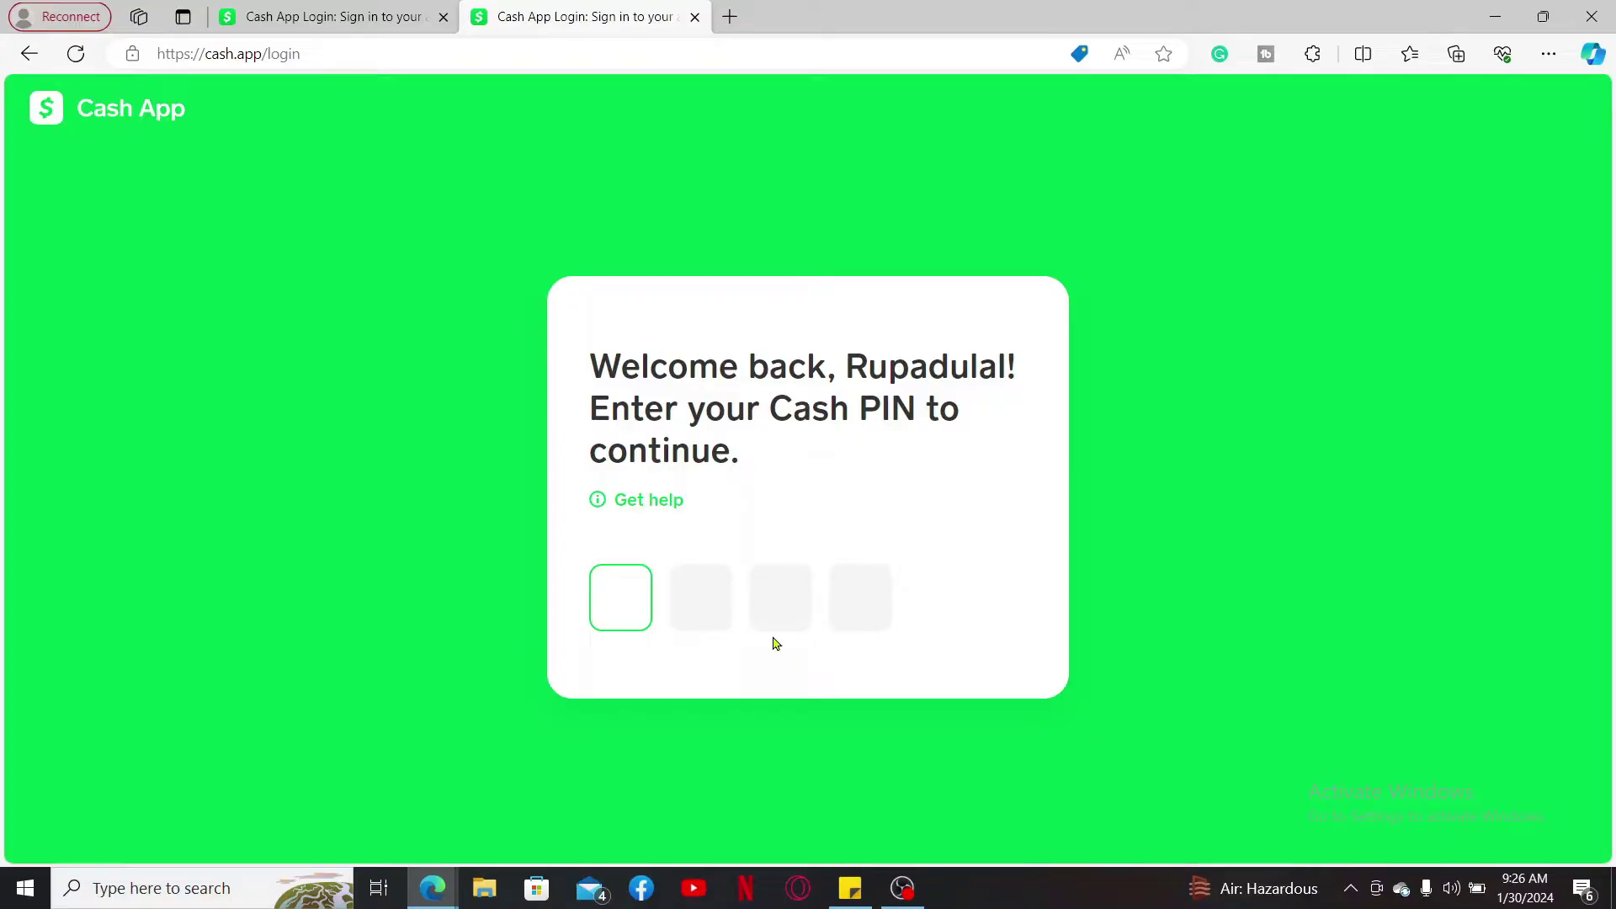
Highlight 'Cash PIN' in the heading and show the PIN help options
{"action": "left_click_drag", "start_coordinate": [769, 404], "coordinate": [914, 408]}
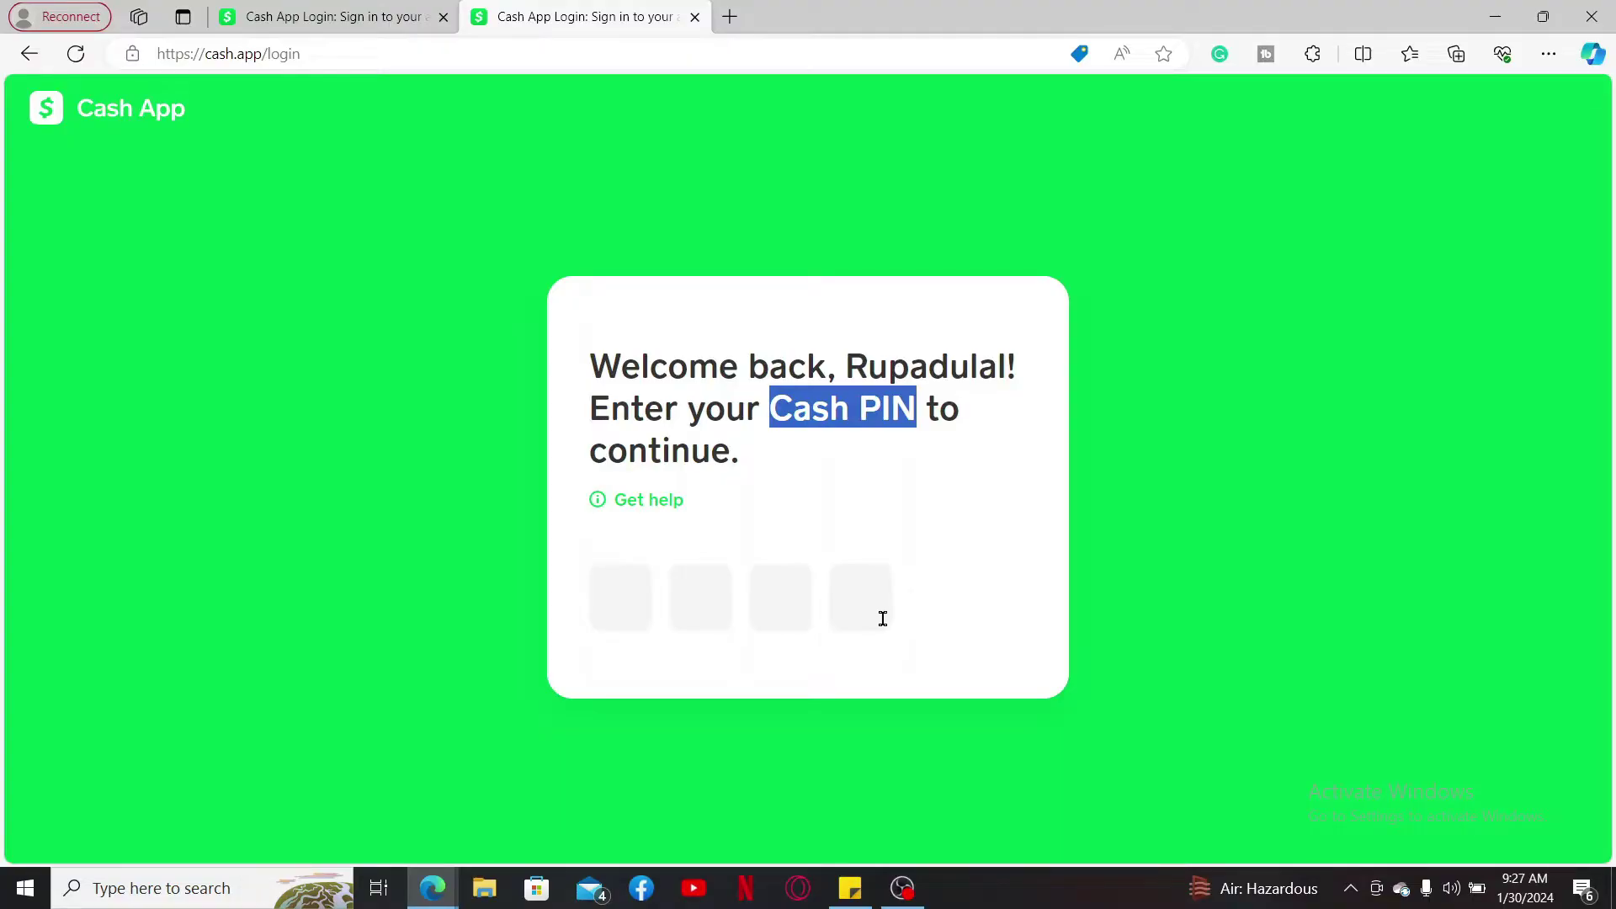
{"action": "left_click", "coordinate": [667, 501]}
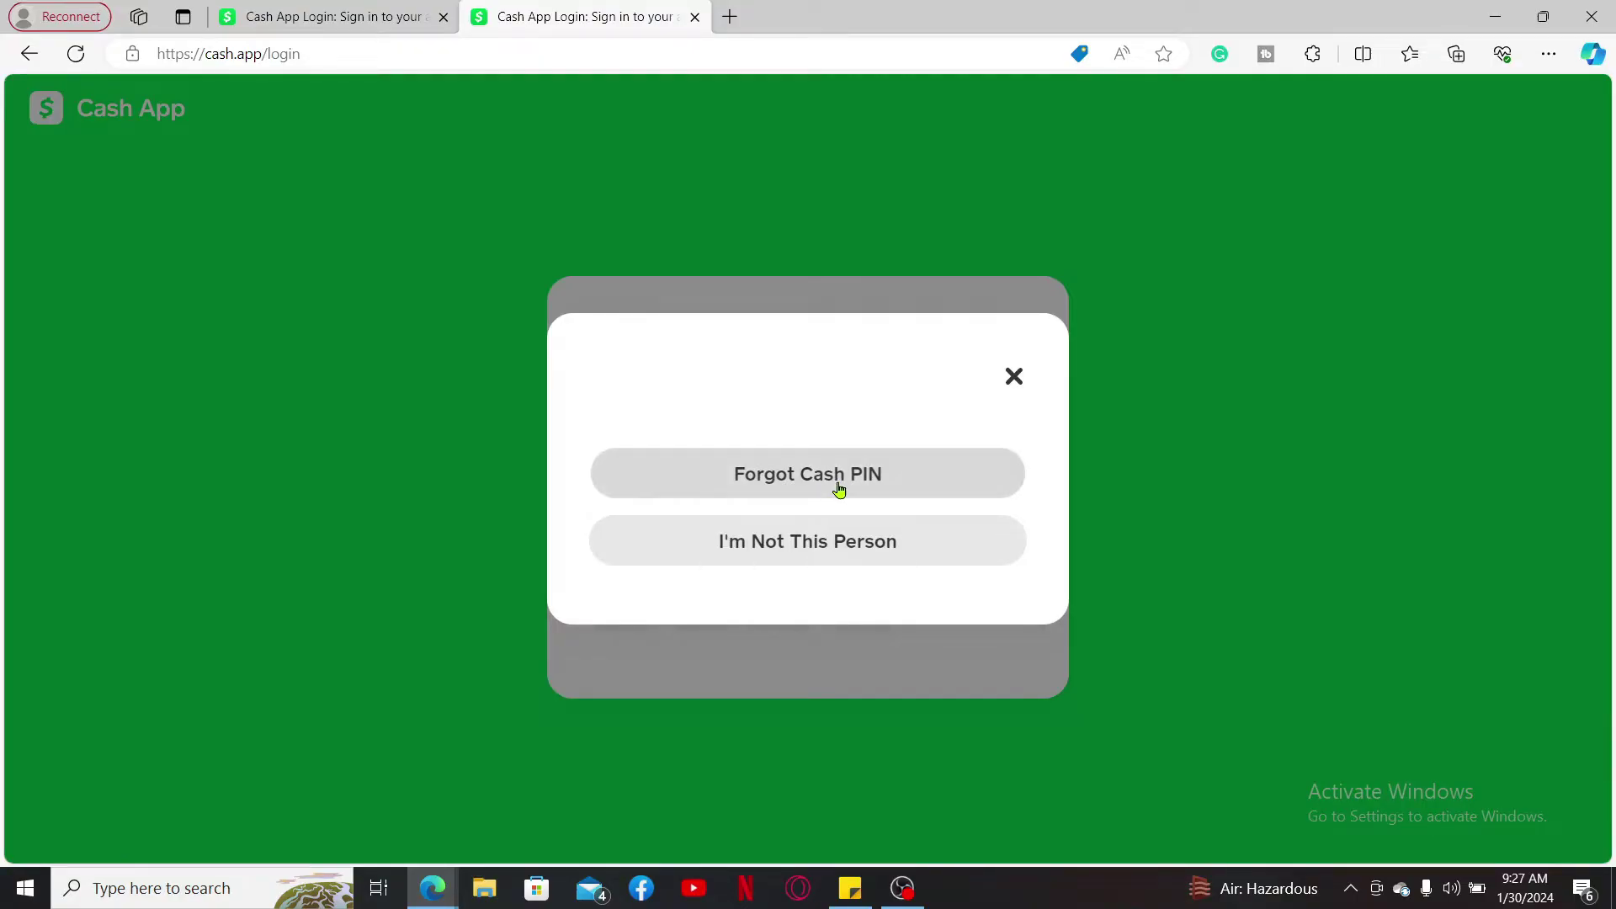
Choose 'Forgot Cash PIN' and have a confirmation code sent to the phone
{"action": "left_click", "coordinate": [838, 487]}
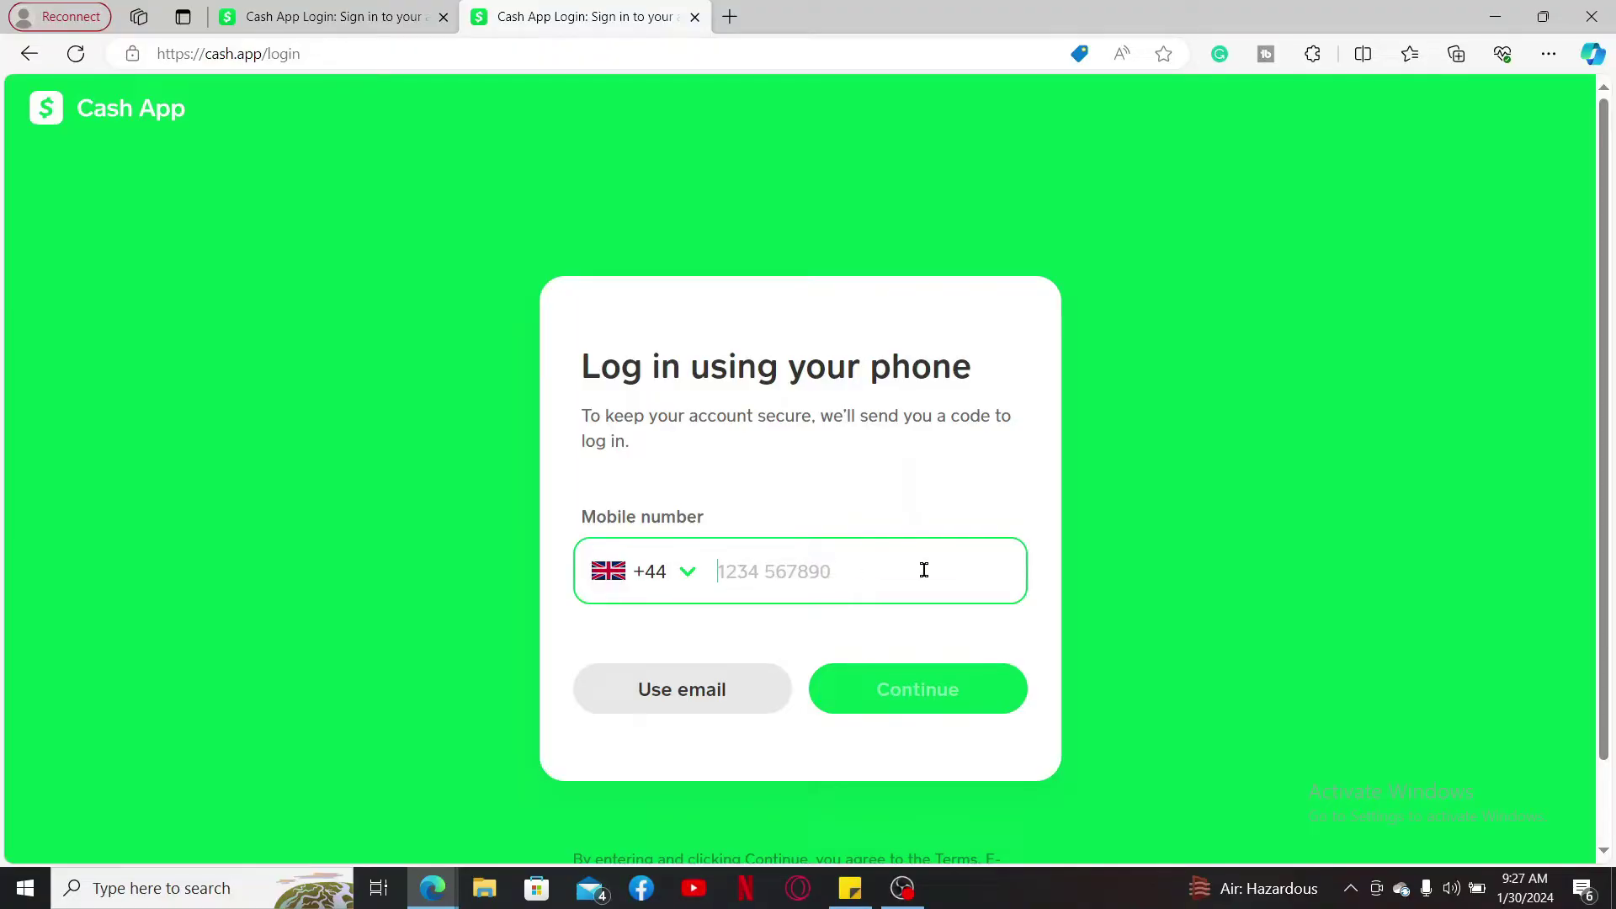
{"action": "left_click", "coordinate": [950, 693]}
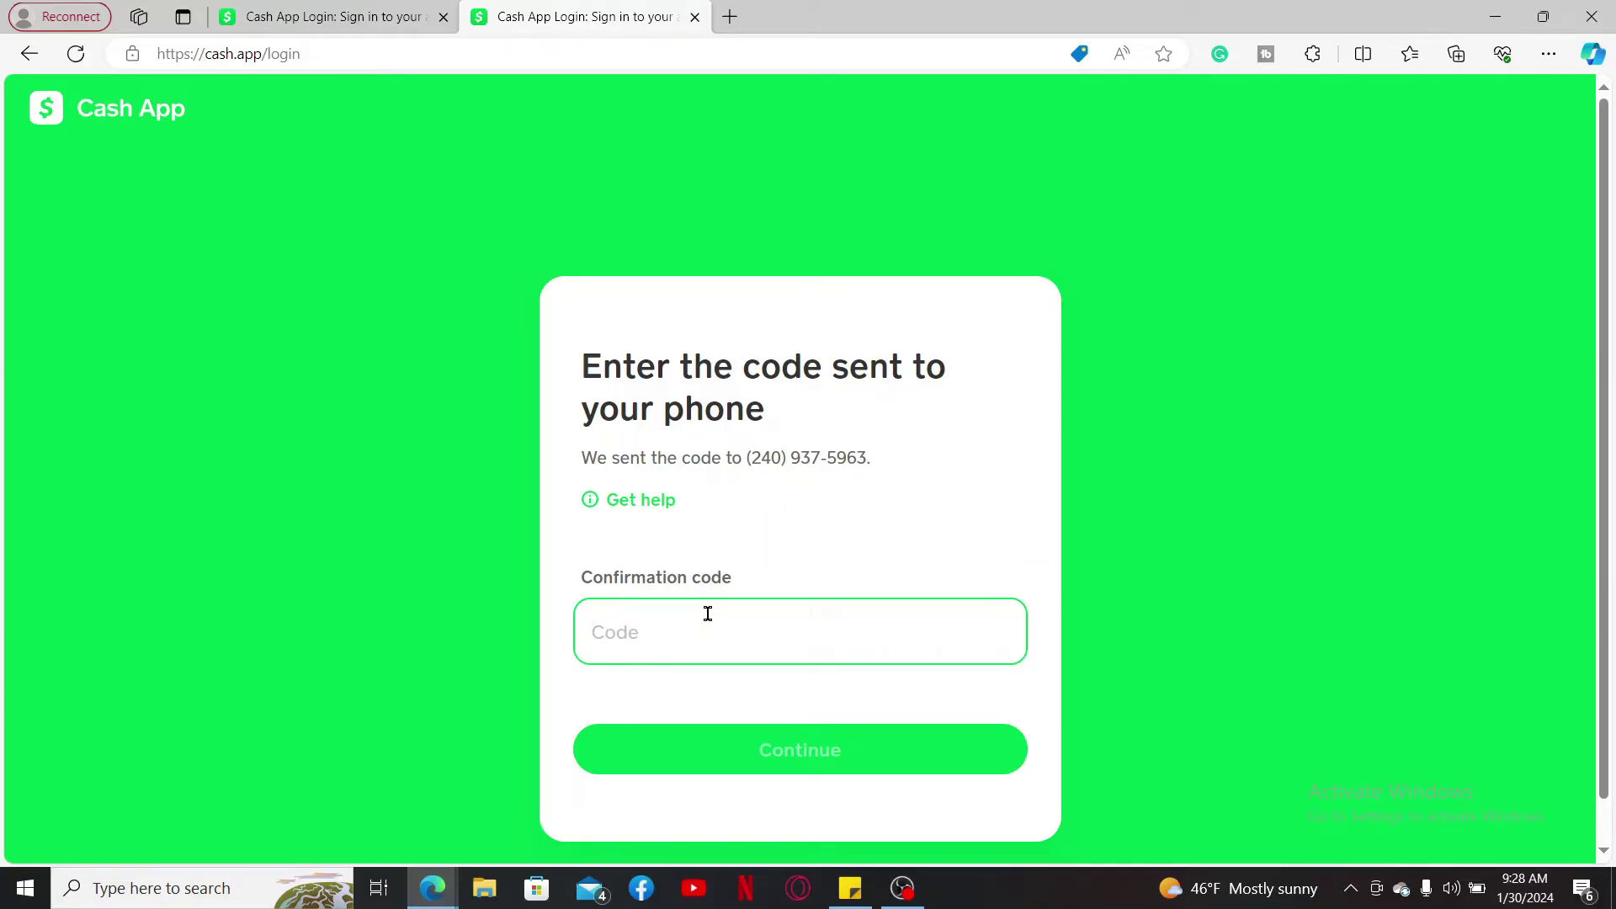
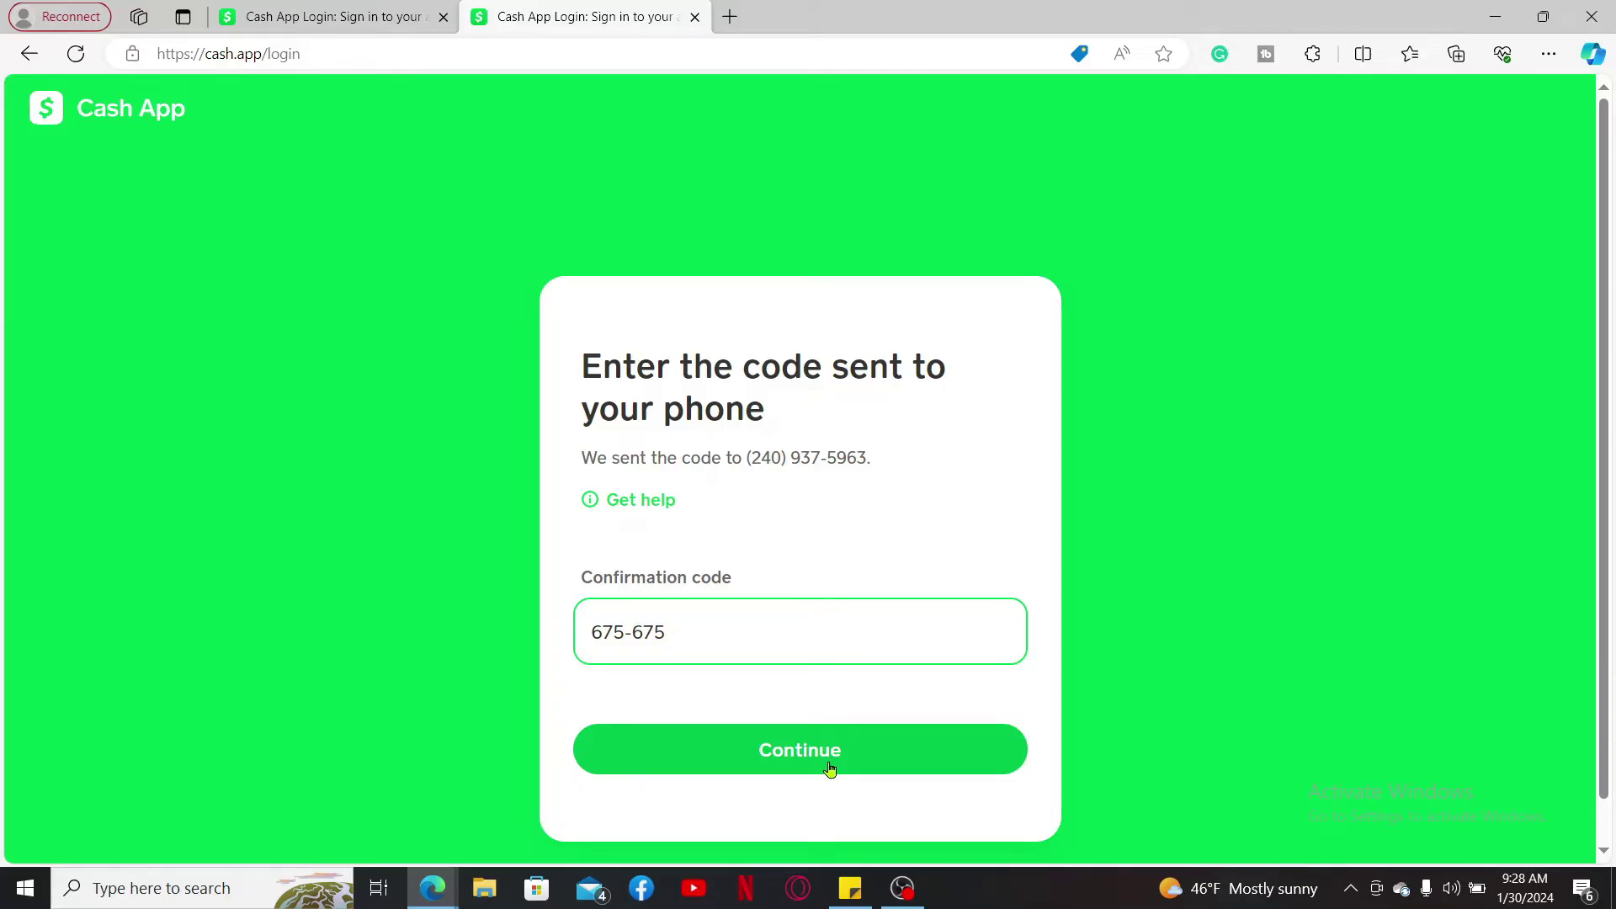
Submit the SMS confirmation code to reach the Activity page showing a £0.00 balance
{"action": "left_click", "coordinate": [830, 768]}
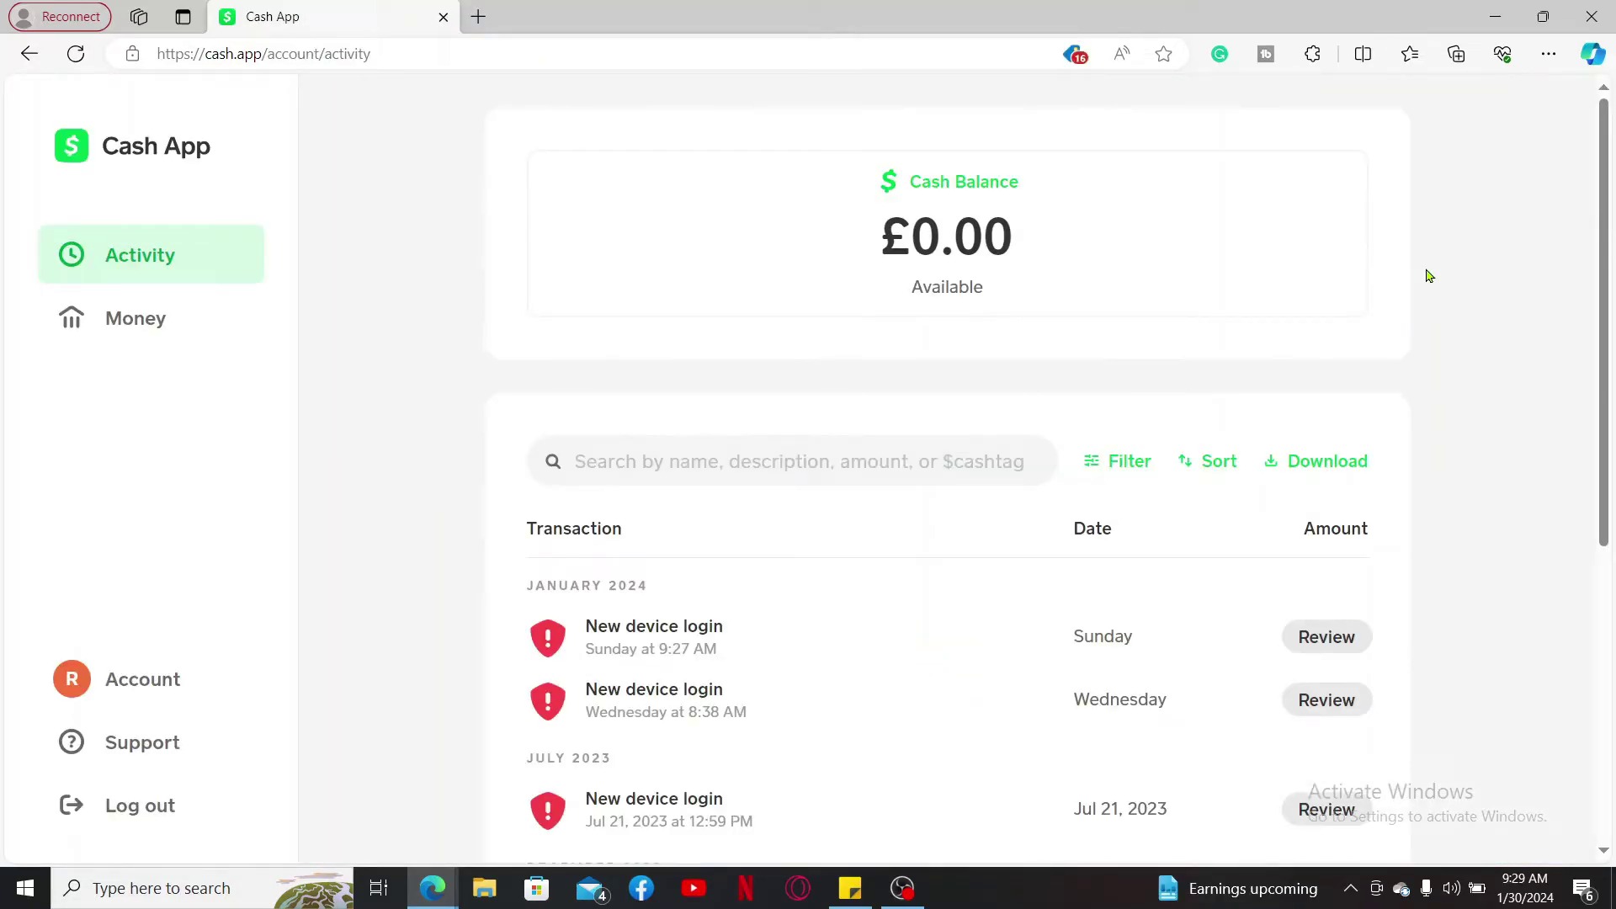
Minimise the Edge window to reveal the Windows desktop
{"action": "left_click", "coordinate": [1495, 16]}
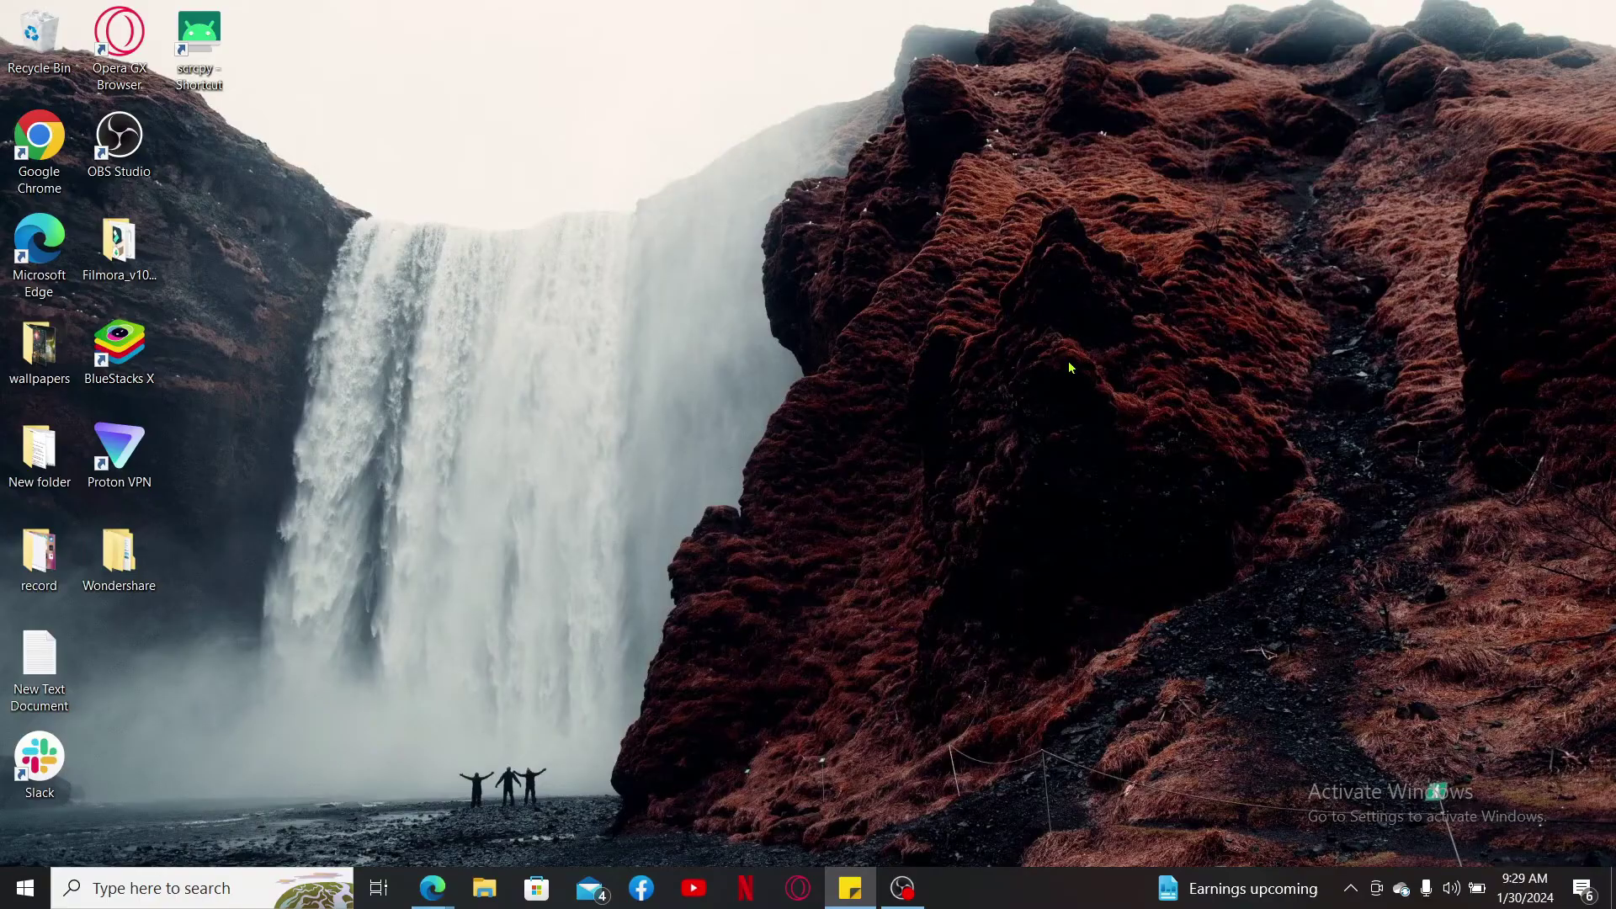